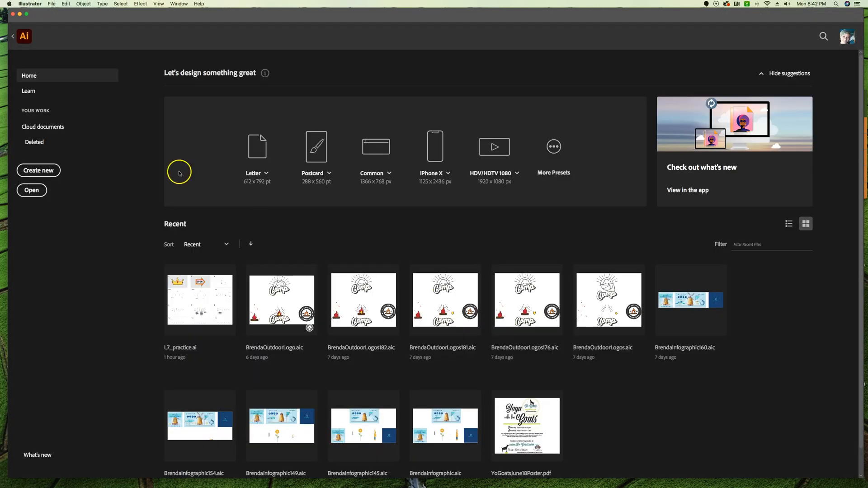
Open L7_start.ai from the Lesson07 folder and fit its artboard in the window.
{"action": "left_click", "coordinate": [30, 190]}
{"action": "left_click", "coordinate": [30, 190]}
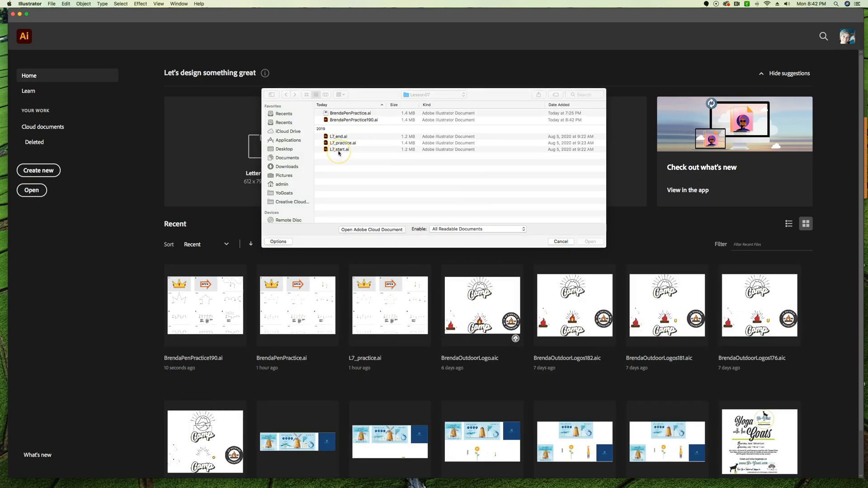
{"action": "left_click", "coordinate": [339, 152]}
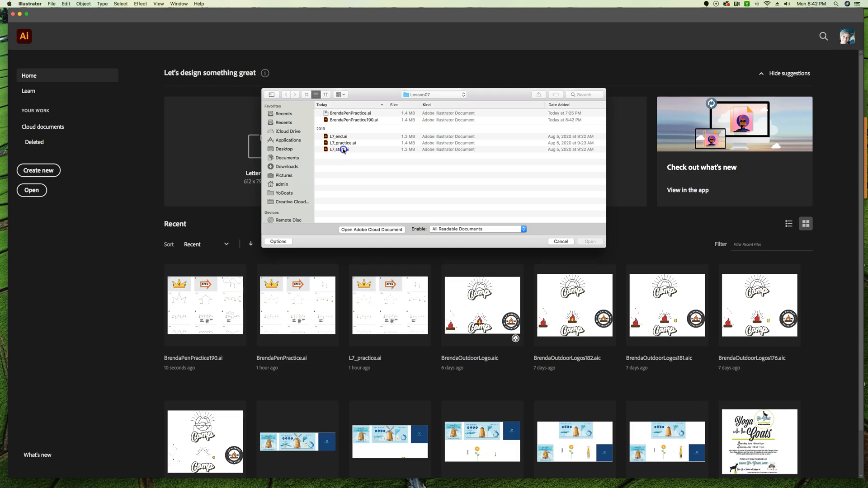
{"action": "left_click", "coordinate": [343, 150]}
{"action": "left_click", "coordinate": [589, 241]}
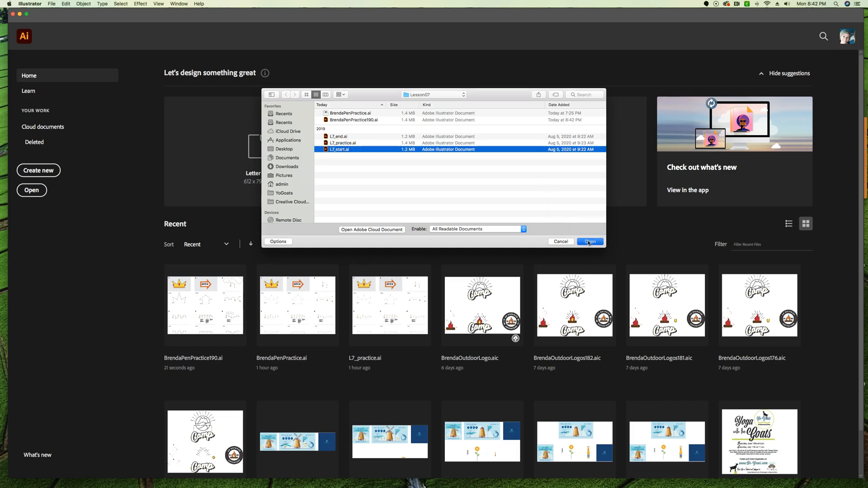
{"action": "left_click", "coordinate": [590, 242]}
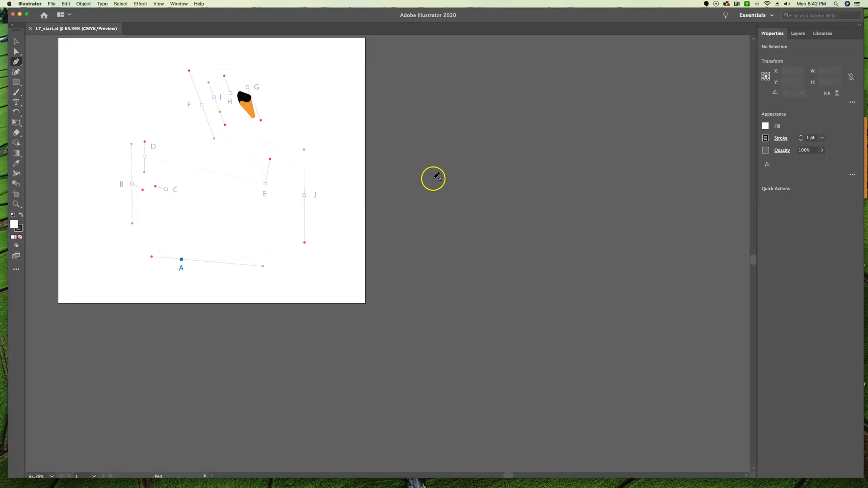
{"action": "key", "text": "super+0"}
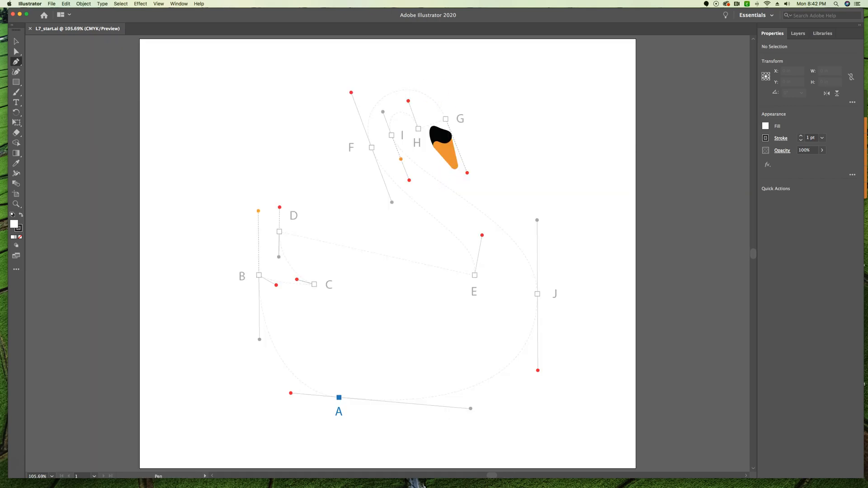
Make the Artwork layer active for drawing and choose the Pen tool.
{"action": "left_click", "coordinate": [16, 41]}
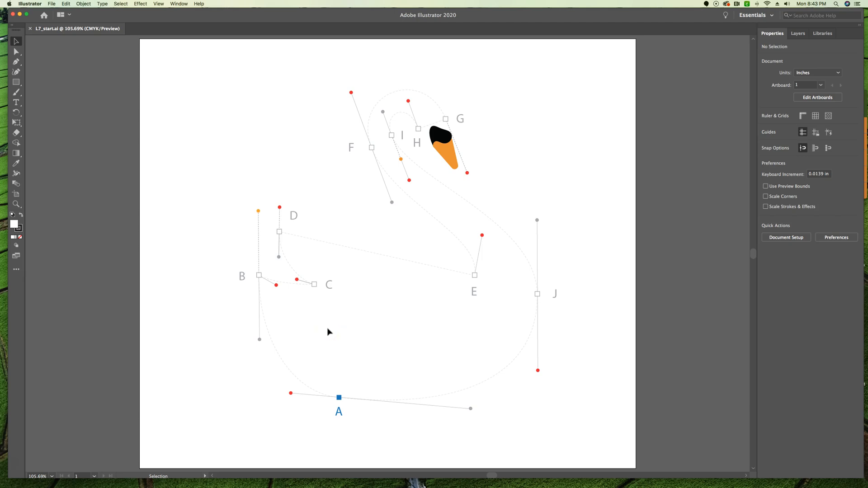
{"action": "left_click", "coordinate": [800, 33]}
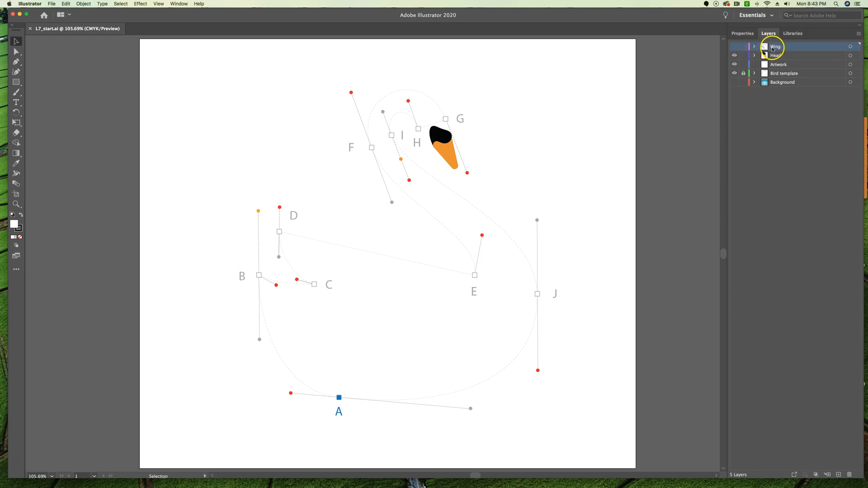
{"action": "left_click", "coordinate": [791, 64]}
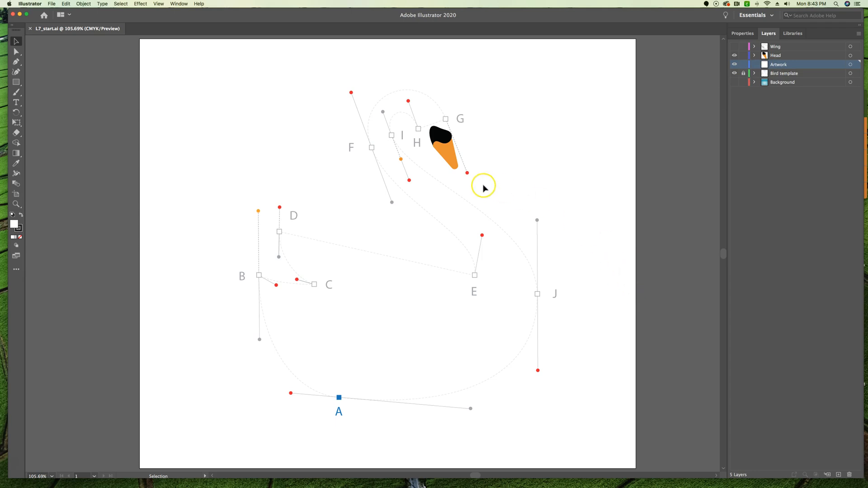
{"action": "left_click", "coordinate": [17, 63]}
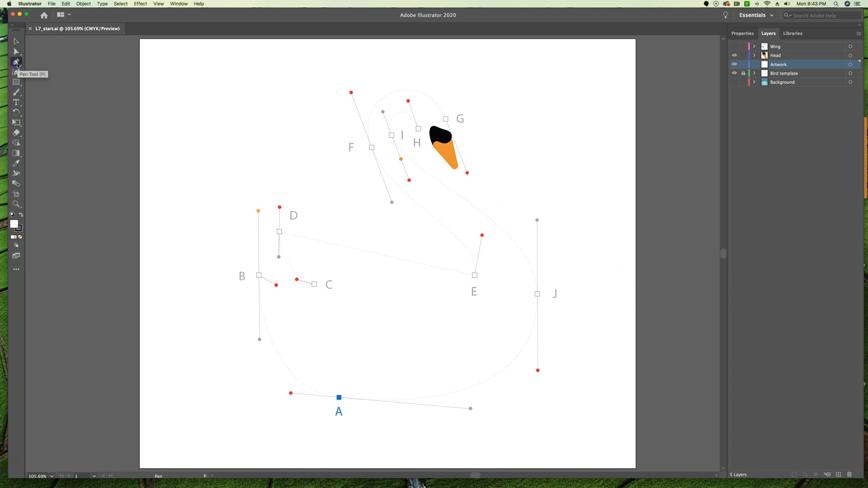
Set the fill colour for new paths to None.
{"action": "left_click", "coordinate": [743, 33]}
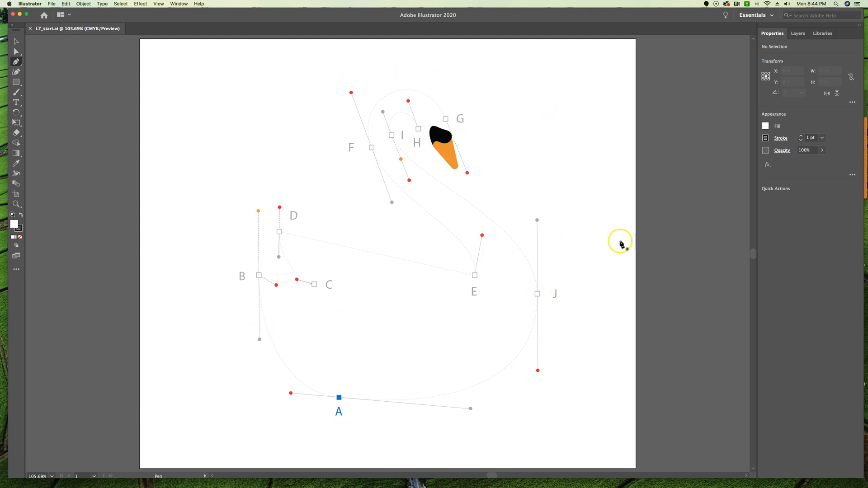
{"action": "left_click", "coordinate": [767, 127]}
{"action": "left_click", "coordinate": [673, 158]}
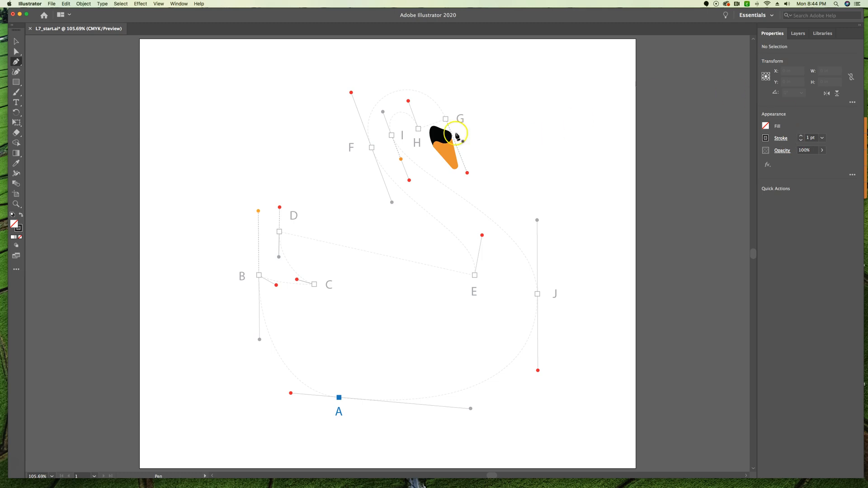
Draw the first curve of the swan from A to B, pulling A's handle to its red dot and B's to the orange dot.
{"action": "scroll", "coordinate": [570, 365], "scroll_direction": "down", "scroll_amount": 2}
{"action": "scroll", "coordinate": [553, 360], "scroll_direction": "down", "scroll_amount": 3}
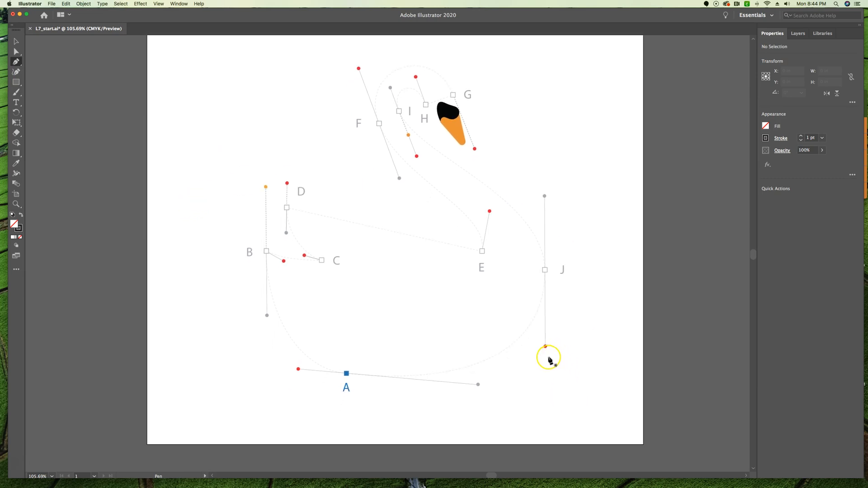
{"action": "scroll", "coordinate": [368, 395], "scroll_direction": "left", "scroll_amount": 2}
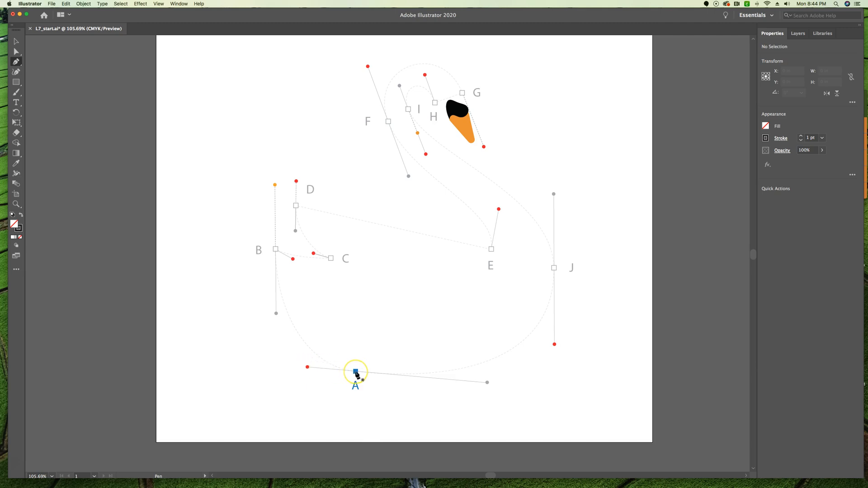
{"action": "left_click_drag", "start_coordinate": [355, 372], "coordinate": [307, 368]}
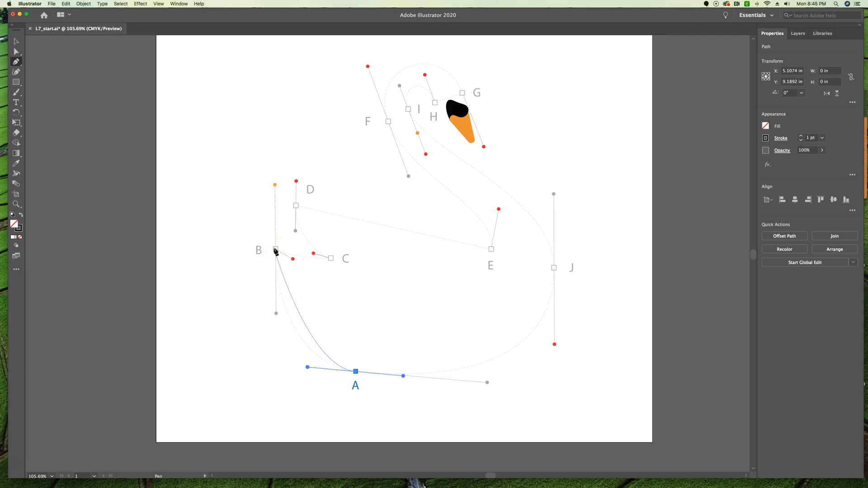
{"action": "left_click_drag", "start_coordinate": [275, 249], "coordinate": [276, 185]}
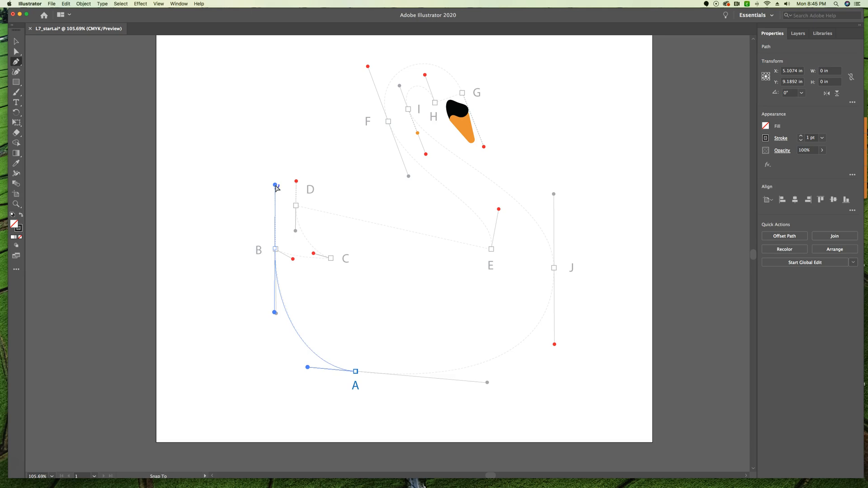
{"action": "left_click_drag", "start_coordinate": [275, 186], "coordinate": [275, 185]}
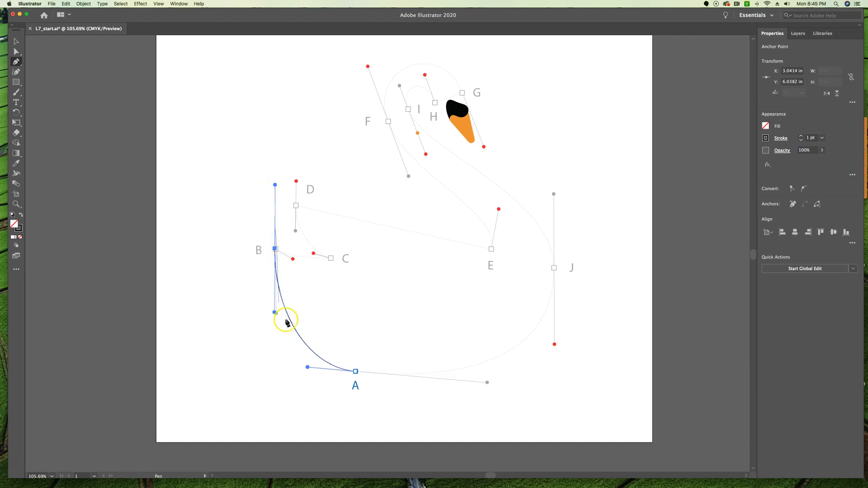
Convert B to a corner, redirect its leading handle to the red dot, and draw the curved segment to C.
{"action": "left_click", "coordinate": [275, 249]}
{"action": "left_click", "coordinate": [275, 250]}
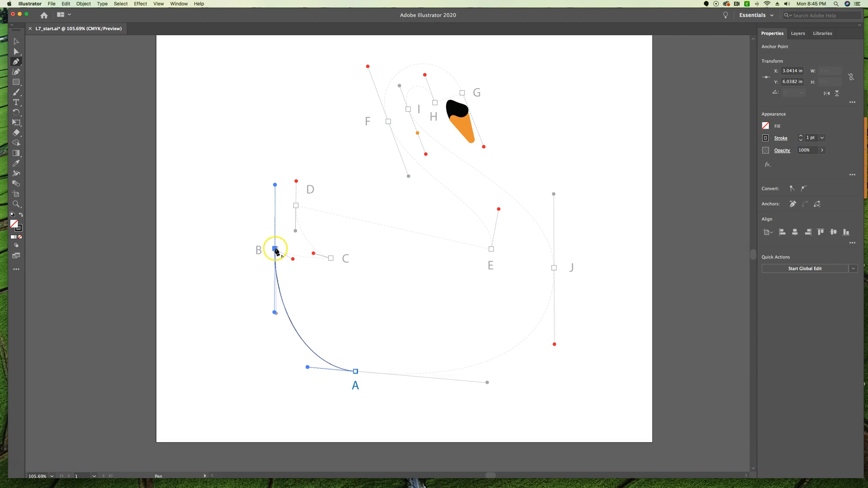
{"action": "left_click_drag", "start_coordinate": [275, 249], "coordinate": [275, 186]}
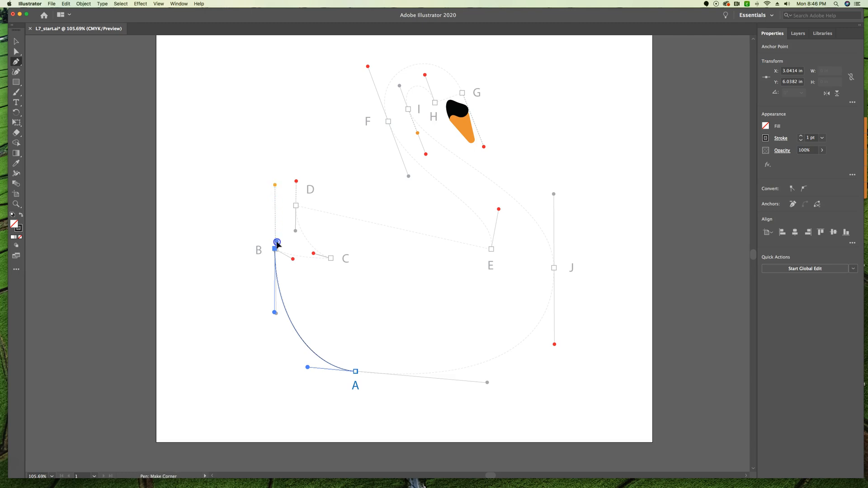
{"action": "left_click_drag", "start_coordinate": [277, 252], "coordinate": [292, 261]}
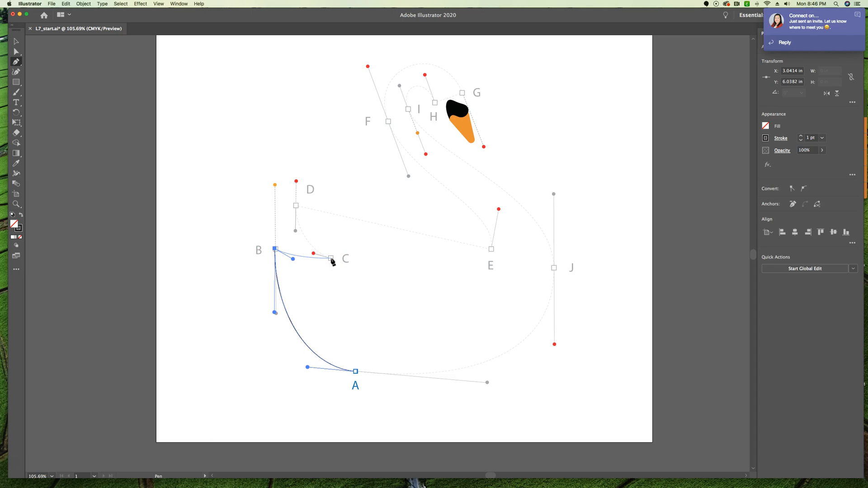
{"action": "left_click_drag", "start_coordinate": [331, 260], "coordinate": [389, 257]}
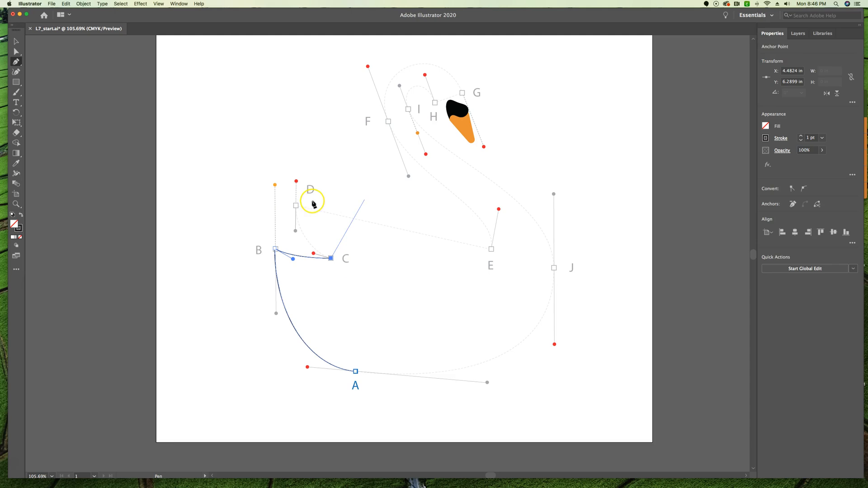
Pull a new handle from C to its red dot and draw the tail curve to D, with D's handle on its red dot.
{"action": "left_click", "coordinate": [340, 251]}
{"action": "left_click", "coordinate": [331, 258]}
{"action": "left_click_drag", "start_coordinate": [331, 258], "coordinate": [314, 254]}
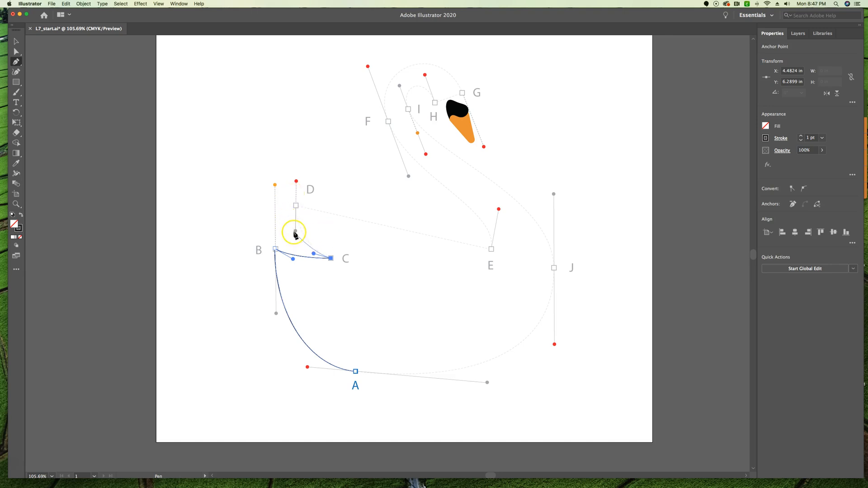
{"action": "left_click", "coordinate": [296, 205]}
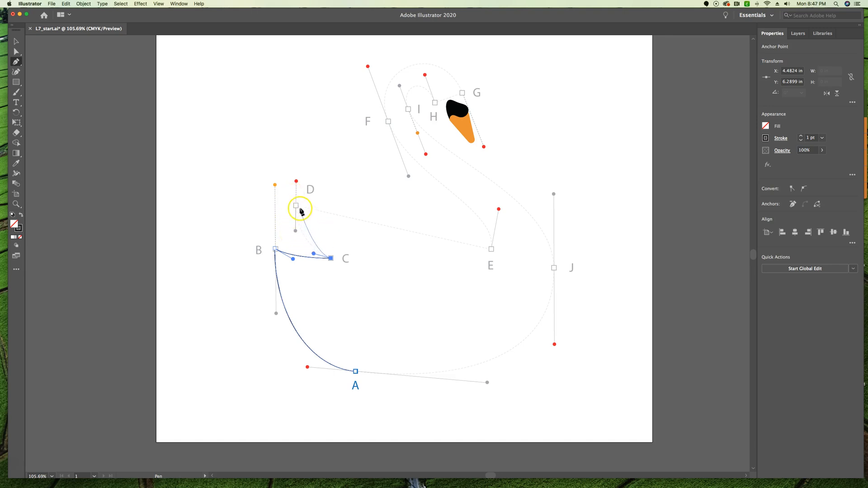
{"action": "left_click_drag", "start_coordinate": [296, 207], "coordinate": [297, 182]}
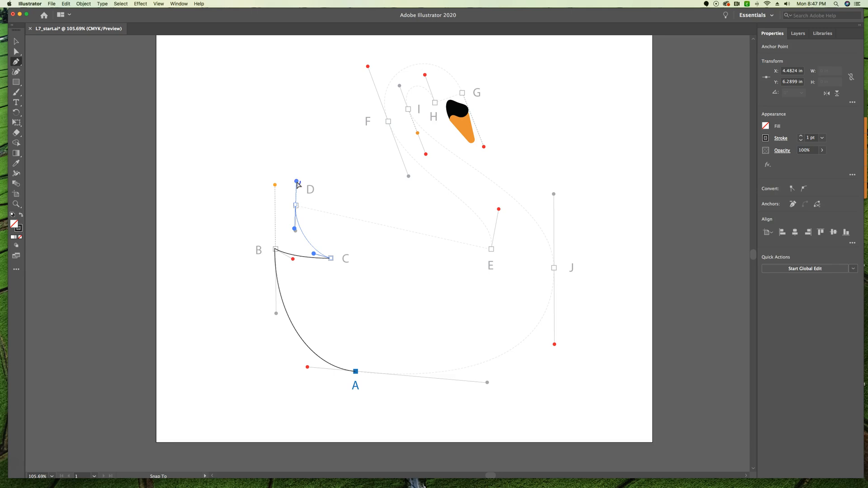
{"action": "left_click_drag", "start_coordinate": [297, 183], "coordinate": [297, 183]}
Remove D's leading handle and draw a straight segment along the swan's back to E.
{"action": "left_click", "coordinate": [296, 205]}
{"action": "left_click", "coordinate": [492, 249]}
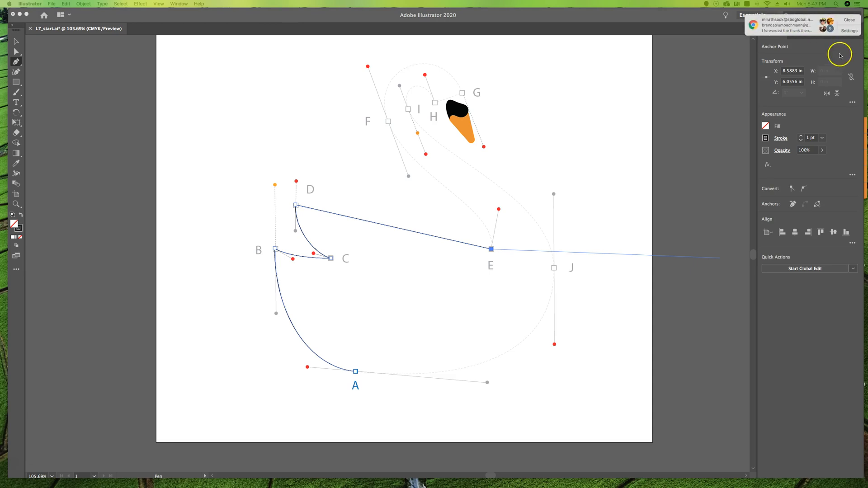
{"action": "left_click", "coordinate": [848, 20]}
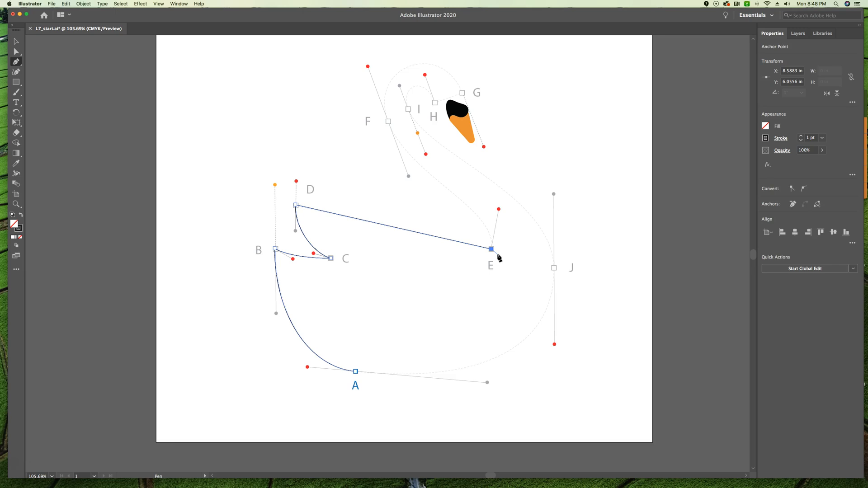
Reshape the straight segment between D and E into an upward-arching curve.
{"action": "left_click_drag", "start_coordinate": [492, 249], "coordinate": [533, 258]}
{"action": "key", "text": "alt"}
{"action": "left_click_drag", "start_coordinate": [400, 231], "coordinate": [403, 212]}
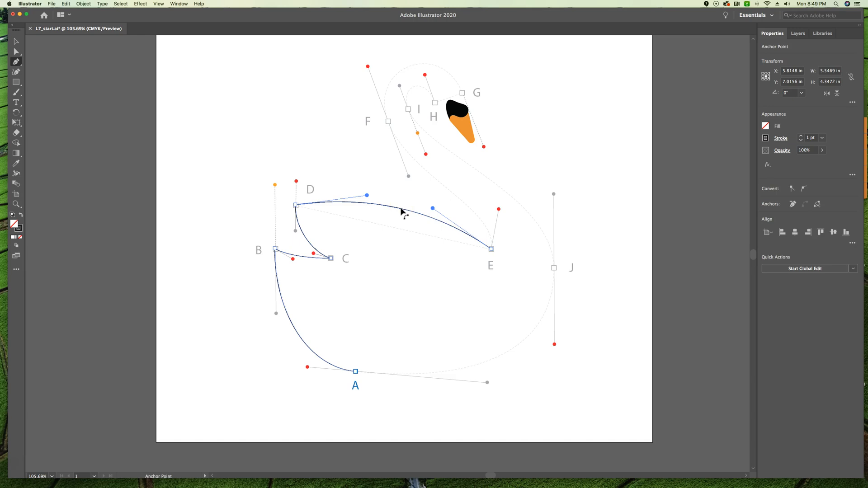
{"action": "mouse_move", "coordinate": [402, 212]}
{"action": "left_mouse_down"}
{"action": "mouse_move", "coordinate": [388, 262]}
{"action": "mouse_move", "coordinate": [402, 207]}
{"action": "left_mouse_up"}
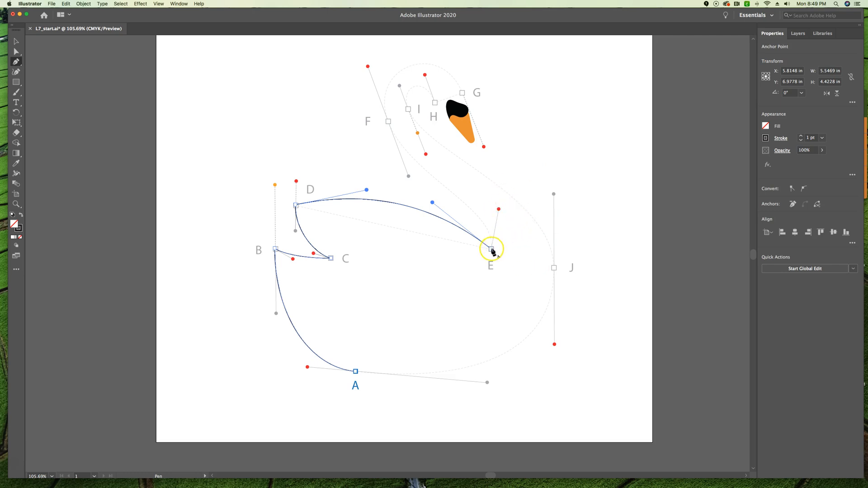
Pull a handle from E to its red dot and draw the neck curve to F, with F's handle on its red dot.
{"action": "left_click_drag", "start_coordinate": [491, 249], "coordinate": [499, 212]}
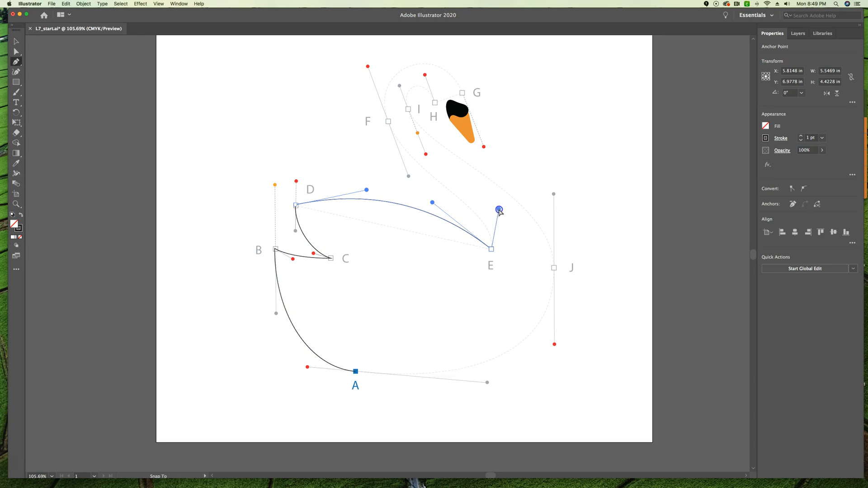
{"action": "left_click_drag", "start_coordinate": [500, 211], "coordinate": [499, 209]}
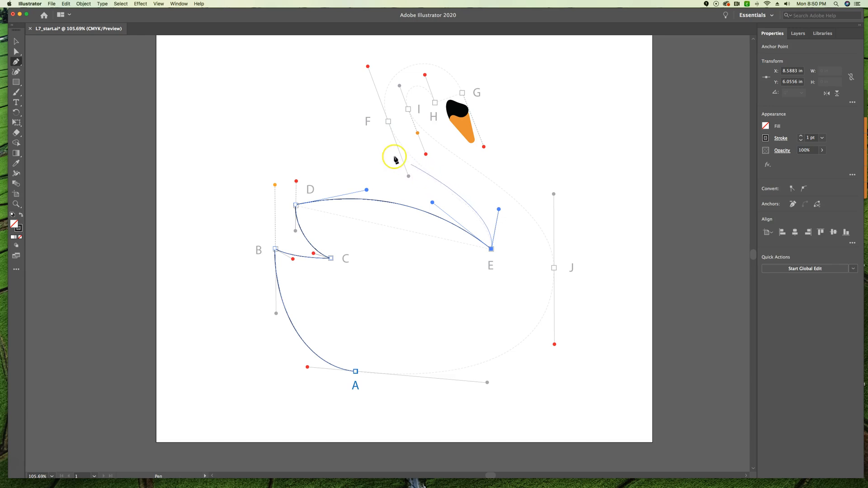
{"action": "left_click", "coordinate": [388, 122]}
{"action": "left_click_drag", "start_coordinate": [388, 122], "coordinate": [379, 97]}
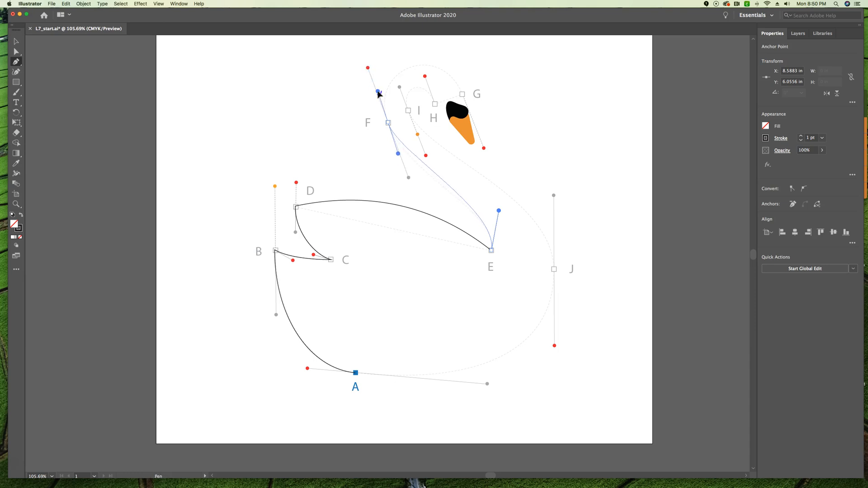
{"action": "mouse_move", "coordinate": [376, 75]}
{"action": "left_mouse_down"}
{"action": "mouse_move", "coordinate": [364, 72]}
{"action": "mouse_move", "coordinate": [372, 110]}
{"action": "mouse_move", "coordinate": [367, 68]}
{"action": "left_mouse_up"}
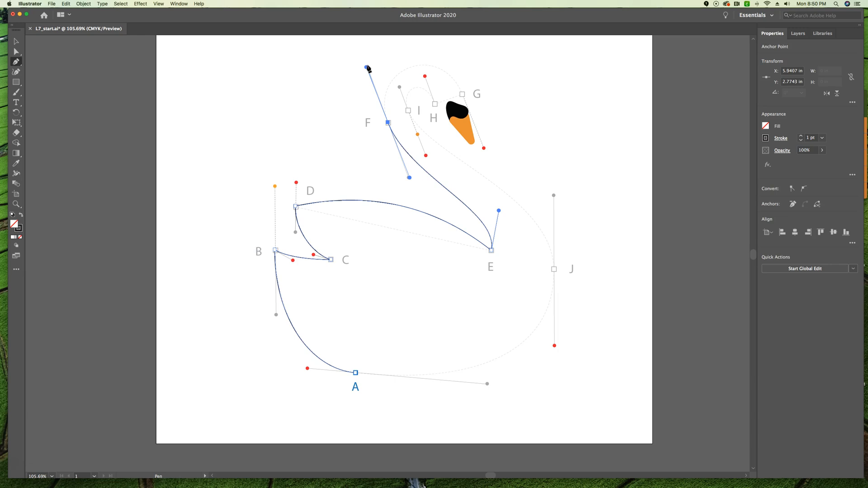
Draw the head curve from F to G, remove G's leading handle, and add a straight segment to H.
{"action": "scroll", "coordinate": [367, 67], "scroll_direction": "left", "scroll_amount": 1}
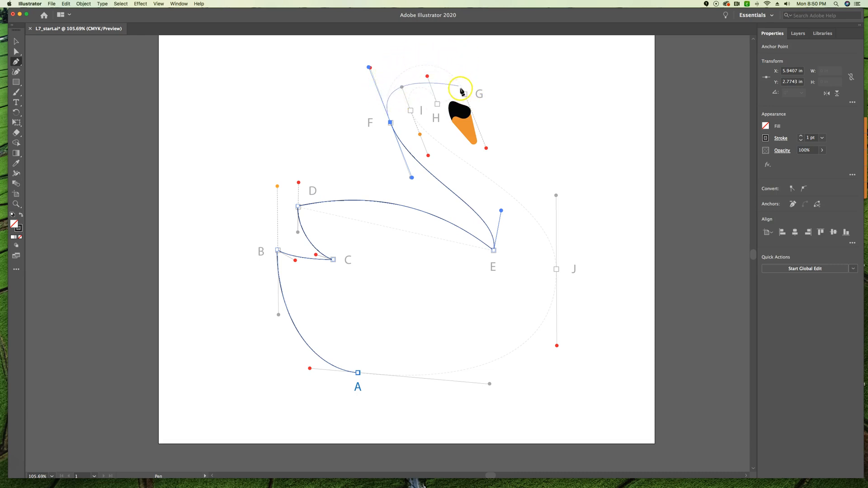
{"action": "left_click_drag", "start_coordinate": [465, 94], "coordinate": [487, 149]}
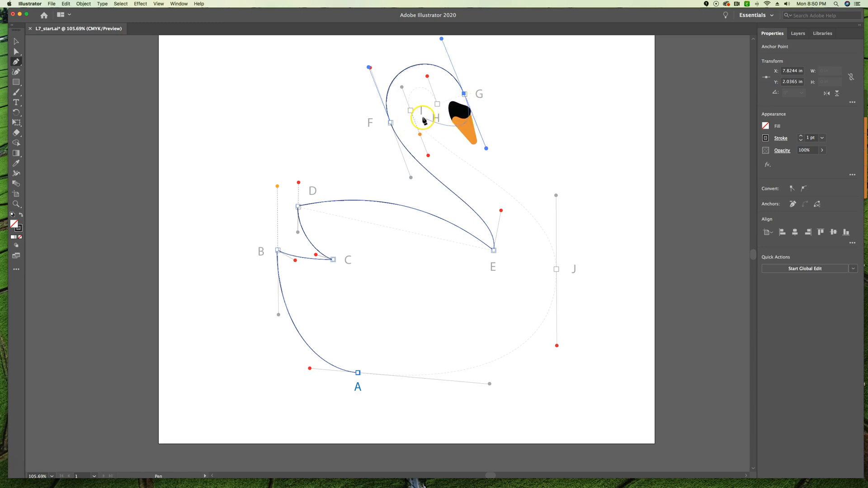
{"action": "left_click", "coordinate": [465, 94]}
{"action": "left_click", "coordinate": [437, 105]}
Pull a handle from H to its red dot and draw the curve to I, with I's handle on the orange dot.
{"action": "scroll", "coordinate": [438, 106], "scroll_direction": "left", "scroll_amount": 1}
{"action": "left_click_drag", "start_coordinate": [438, 105], "coordinate": [427, 67]}
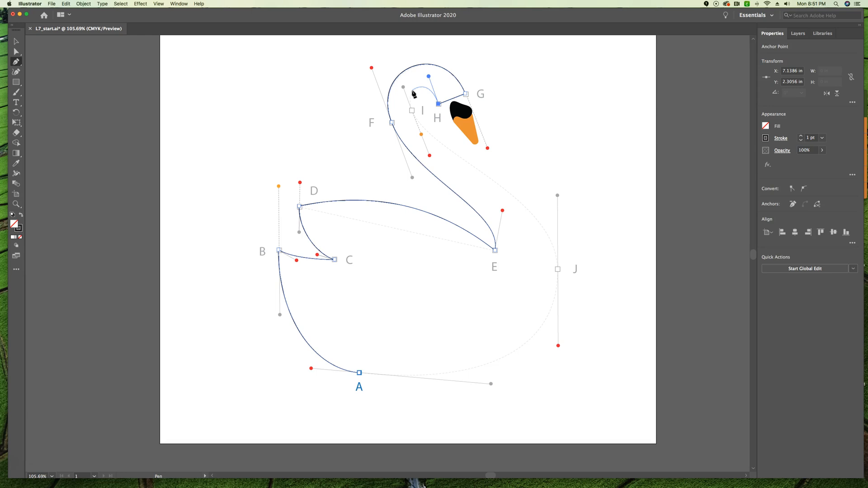
{"action": "left_click_drag", "start_coordinate": [412, 111], "coordinate": [422, 135]}
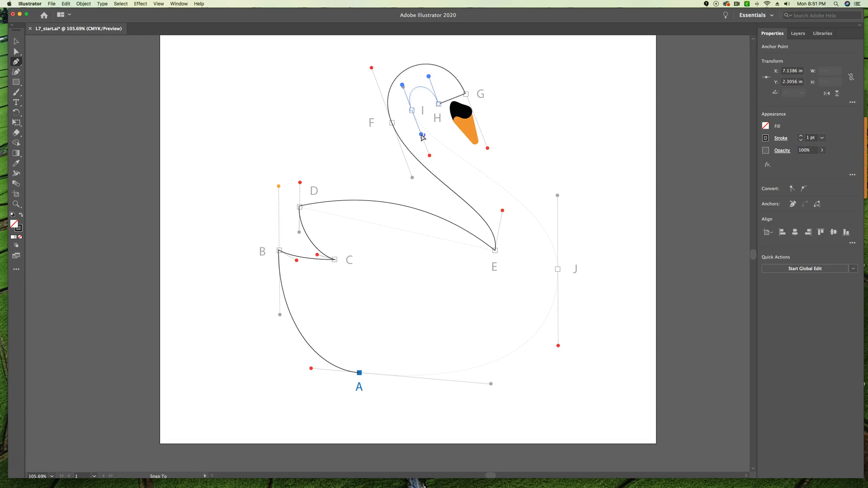
{"action": "left_click_drag", "start_coordinate": [392, 123], "coordinate": [337, 98]}
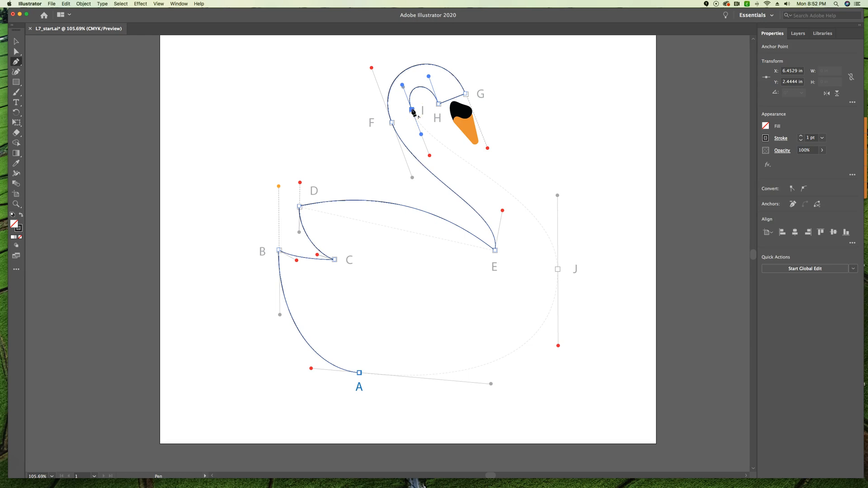
Convert I to a corner point and extend its leading handle from the orange dot to the red dot.
{"action": "scroll", "coordinate": [412, 111], "scroll_direction": "up", "scroll_amount": 1}
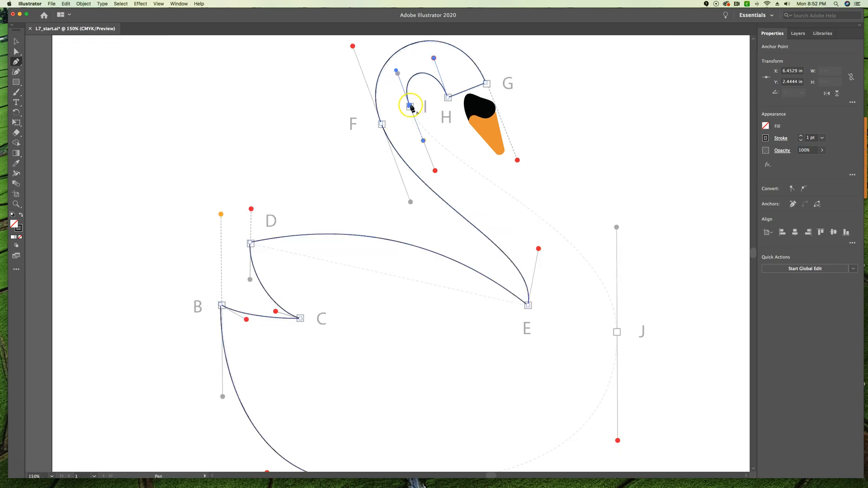
{"action": "key", "text": "alt"}
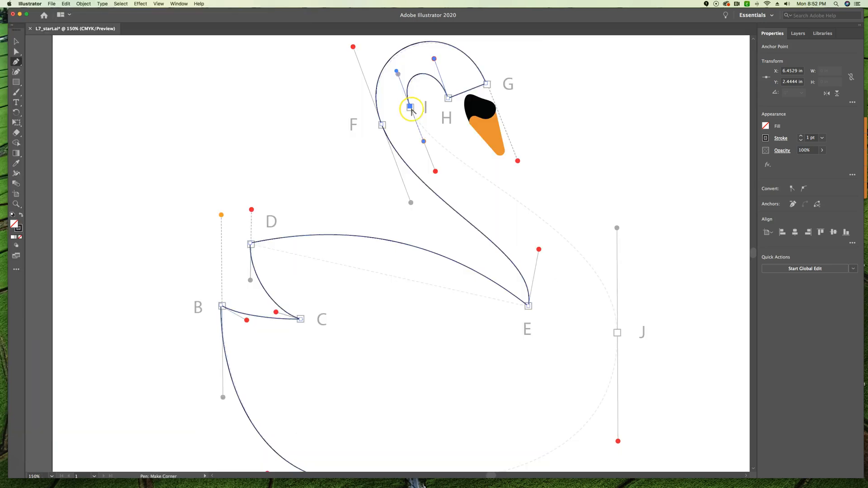
{"action": "mouse_move", "coordinate": [424, 141]}
{"action": "left_mouse_down"}
{"action": "mouse_move", "coordinate": [436, 147]}
{"action": "mouse_move", "coordinate": [429, 149]}
{"action": "left_mouse_up"}
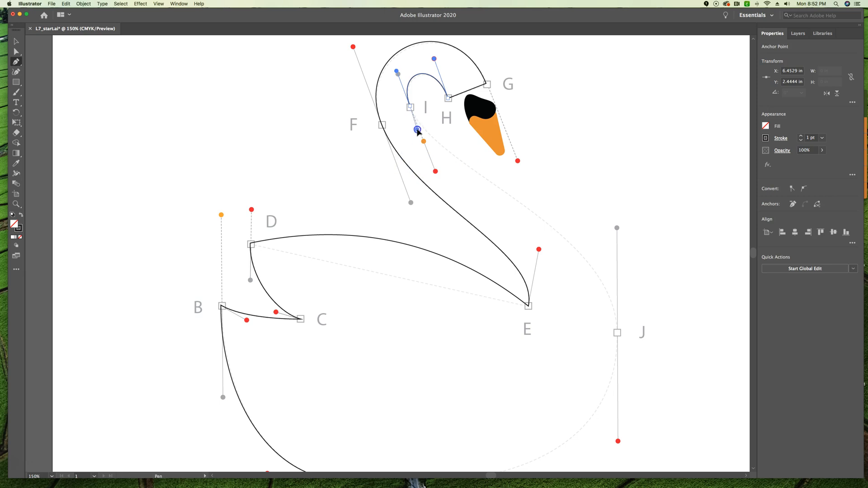
{"action": "left_click_drag", "start_coordinate": [418, 131], "coordinate": [435, 172]}
{"action": "left_click", "coordinate": [410, 107]}
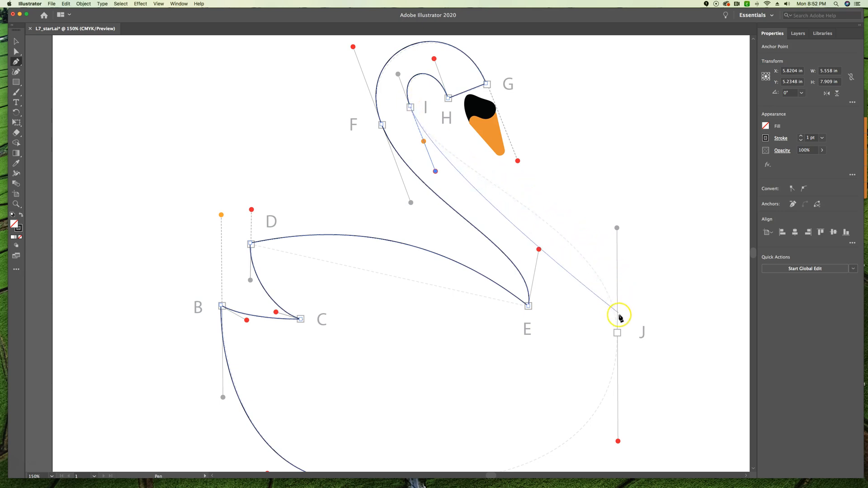
Draw the neck curve to J with its handle on the red dot, and close the path with a smooth curve at A.
{"action": "left_click_drag", "start_coordinate": [617, 334], "coordinate": [618, 442]}
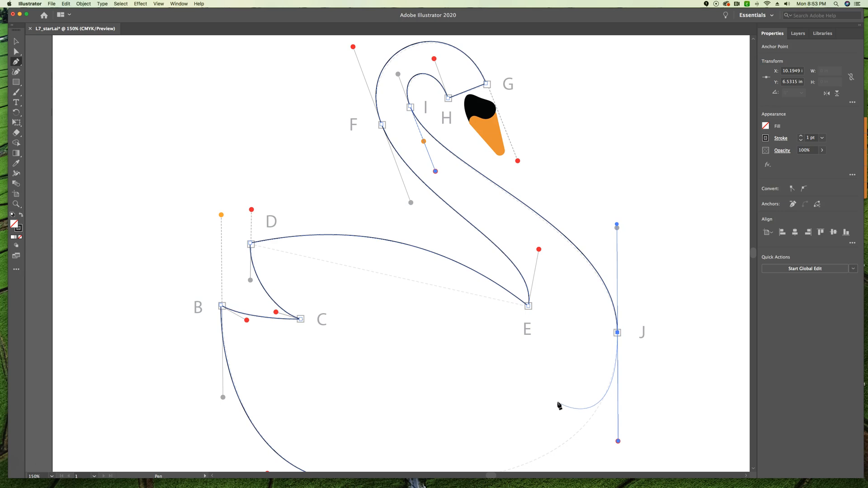
{"action": "left_click_drag", "start_coordinate": [562, 409], "coordinate": [511, 224]}
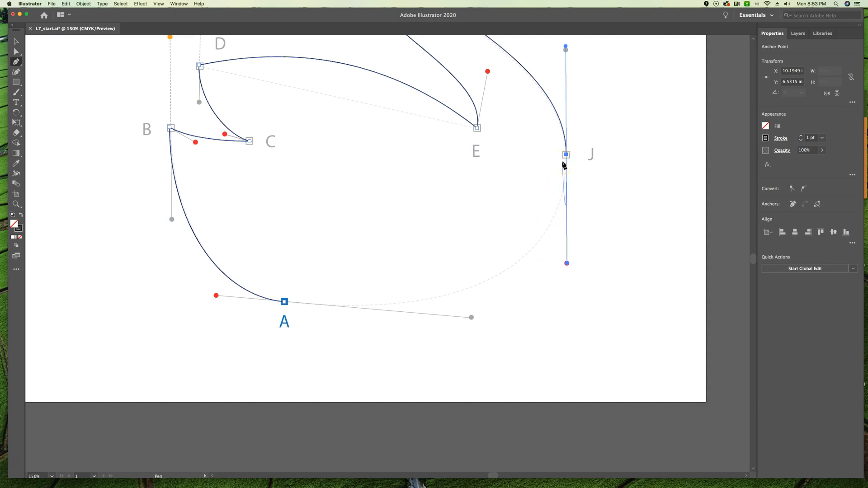
{"action": "left_click", "coordinate": [285, 302]}
{"action": "left_click_drag", "start_coordinate": [284, 302], "coordinate": [94, 288]}
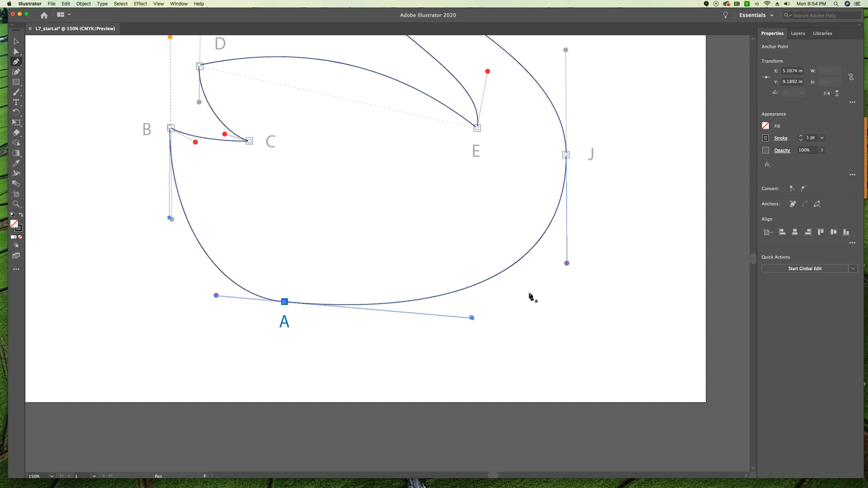
Fill the closed swan path with white, trying the orange R=239 G=124 B=38 swatch before returning to white.
{"action": "key", "text": "super"}
{"action": "key", "text": "super+minus"}
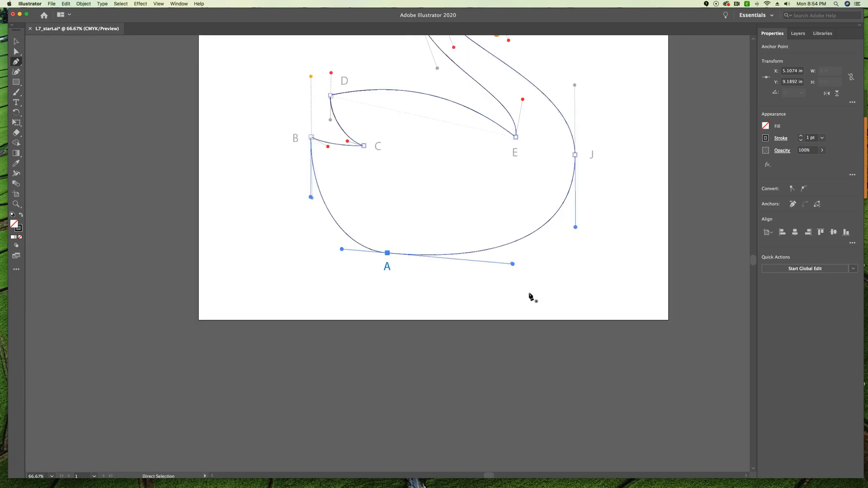
{"action": "key", "text": "super+minus"}
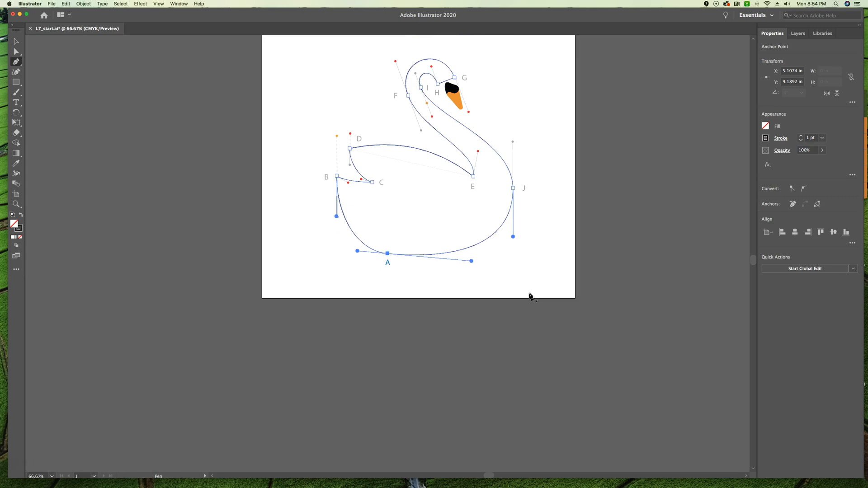
{"action": "left_click", "coordinate": [765, 126]}
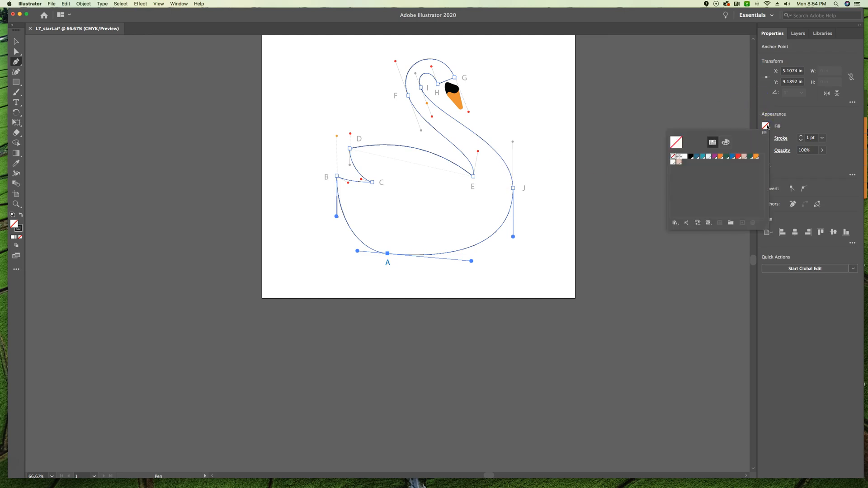
{"action": "left_click", "coordinate": [685, 156]}
{"action": "left_click", "coordinate": [686, 157]}
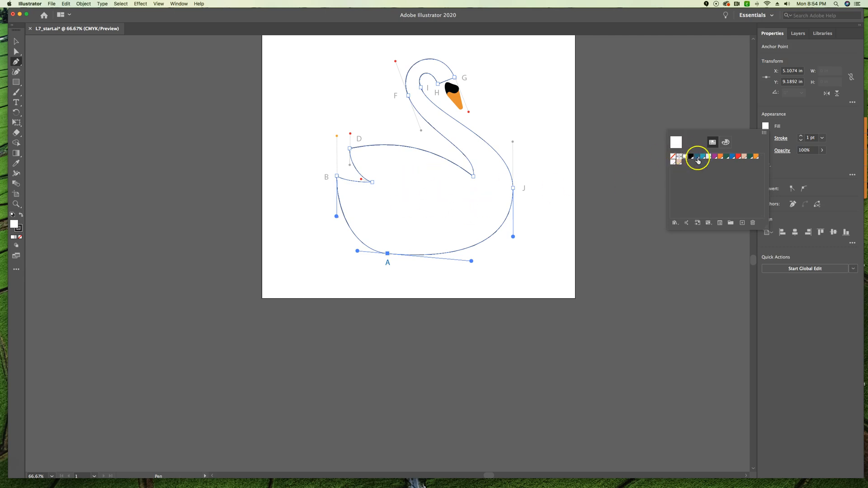
{"action": "left_click", "coordinate": [720, 156]}
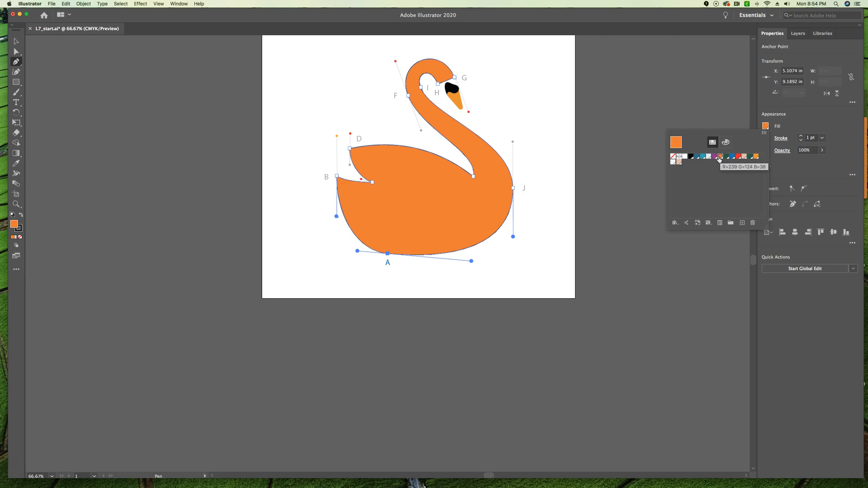
{"action": "left_click", "coordinate": [686, 157]}
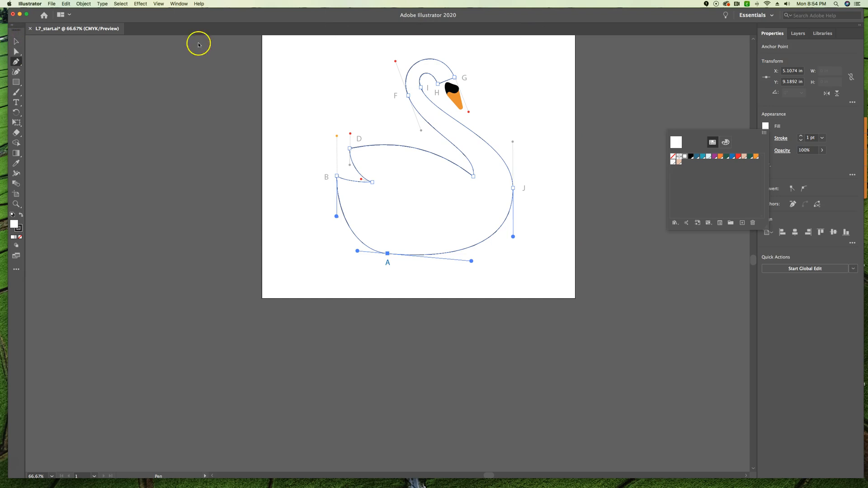
Switch to the Selection tool and leave all artwork deselected.
{"action": "left_click", "coordinate": [16, 42]}
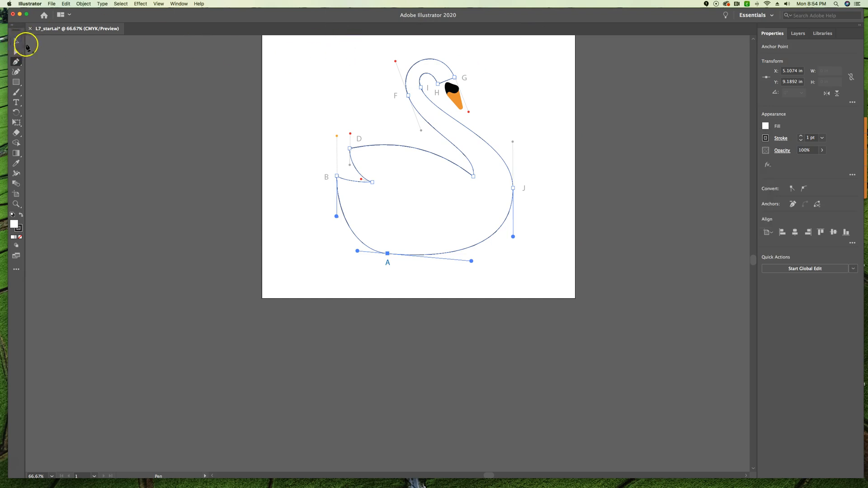
{"action": "left_click", "coordinate": [298, 55]}
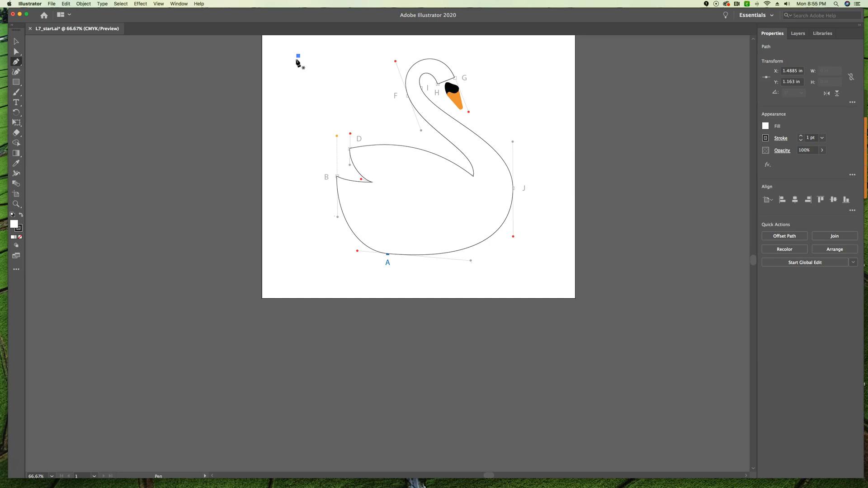
{"action": "left_click", "coordinate": [14, 41]}
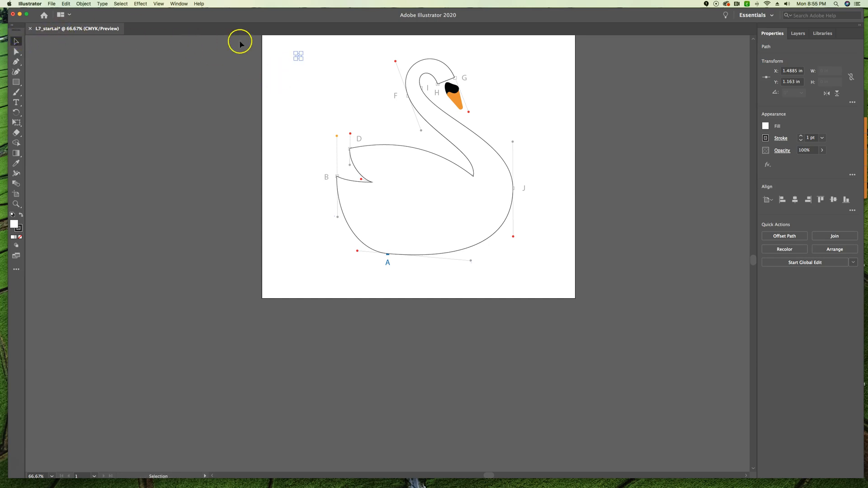
{"action": "left_click", "coordinate": [296, 57]}
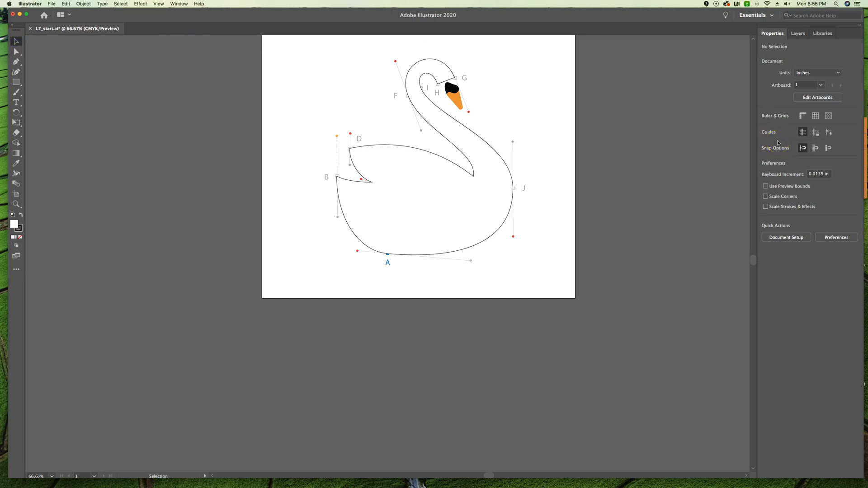
{"action": "left_click", "coordinate": [843, 63]}
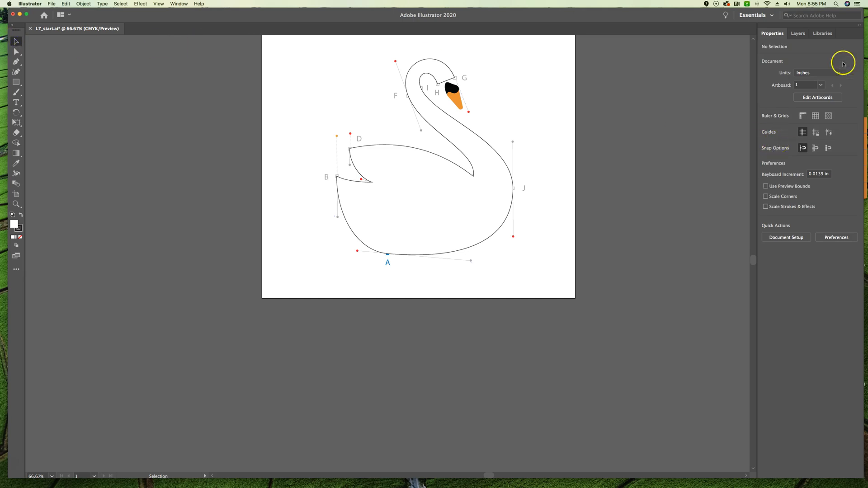